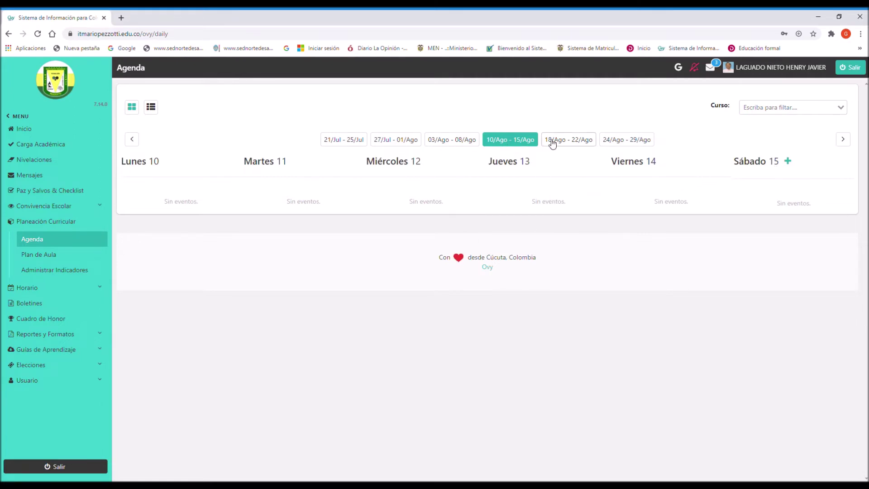
For Martes 18 (week 18/Ago - 22/Ago), start an Aula Virtual Estudiantes event described as "Encuentro 8:00 a.m" and "Orientaciones Guia N° 10 Biologia Seres Vivos"
click(569, 141)
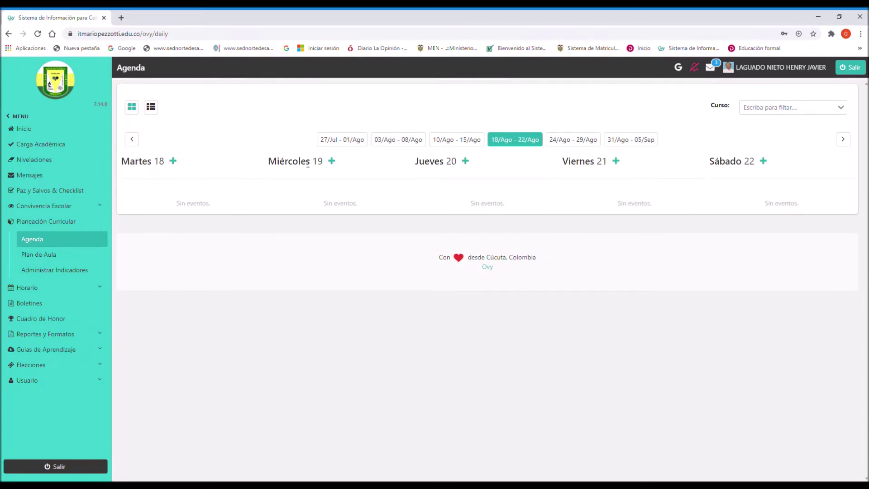
click(173, 161)
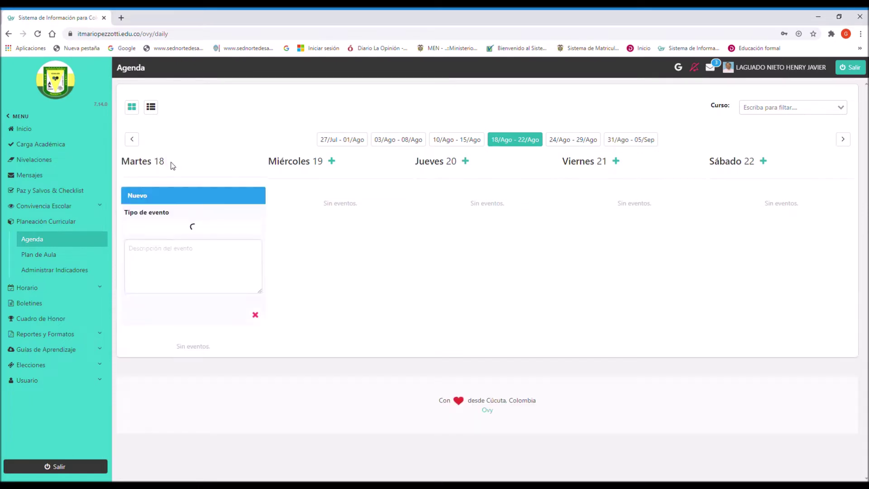
click(248, 228)
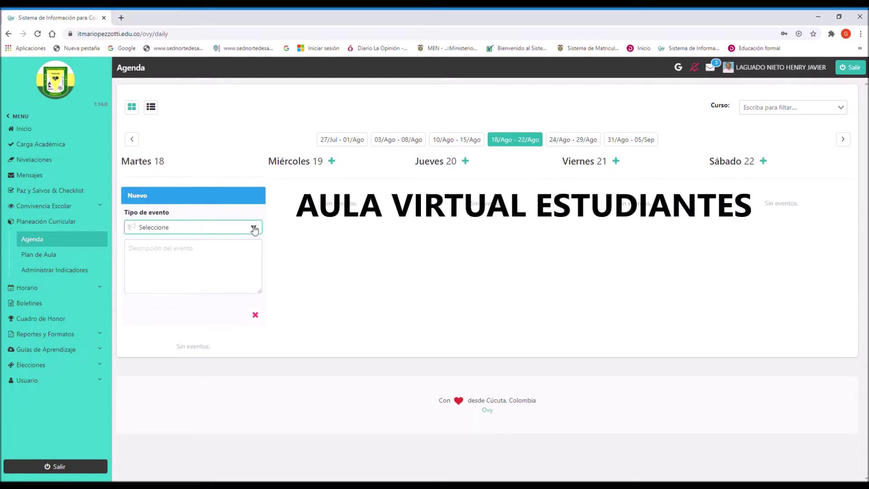
click(232, 334)
click(144, 256)
text(Encuentro 8:00 a.m)
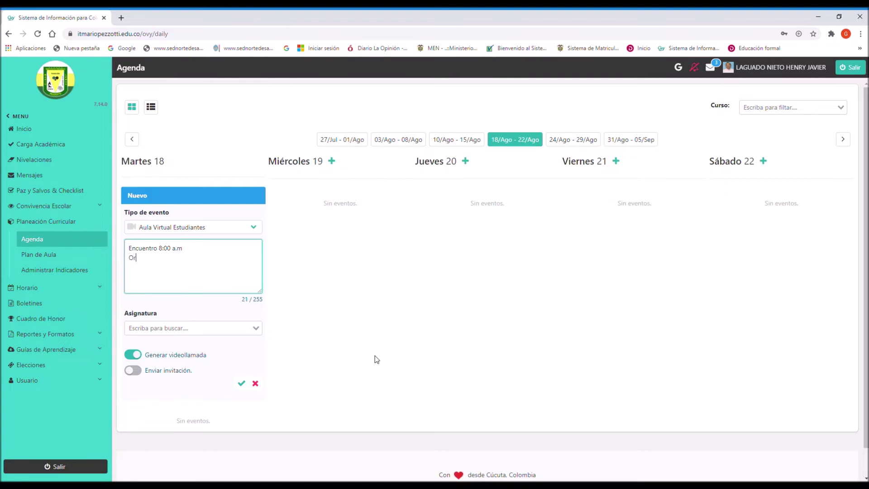
text(es Guia N° 10 Biologia Seres Vivos)
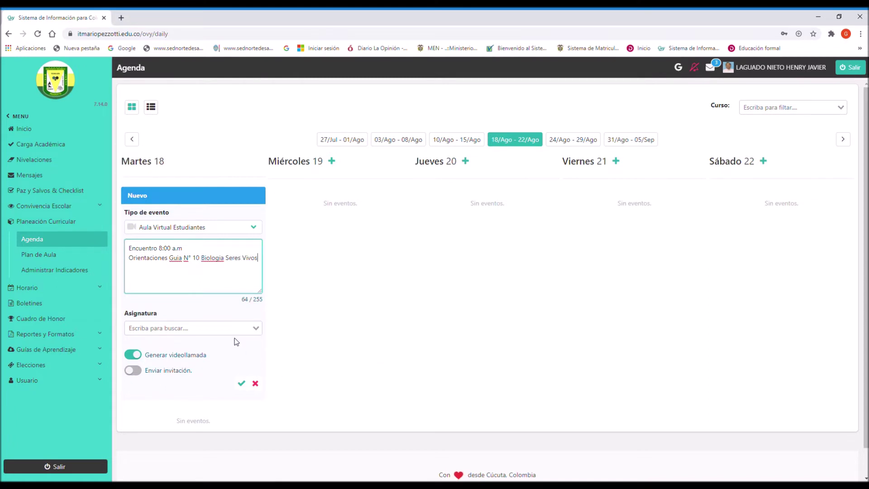
Assign the new event to the subject 6-A JM : BIOLOGÍA and save it
click(258, 331)
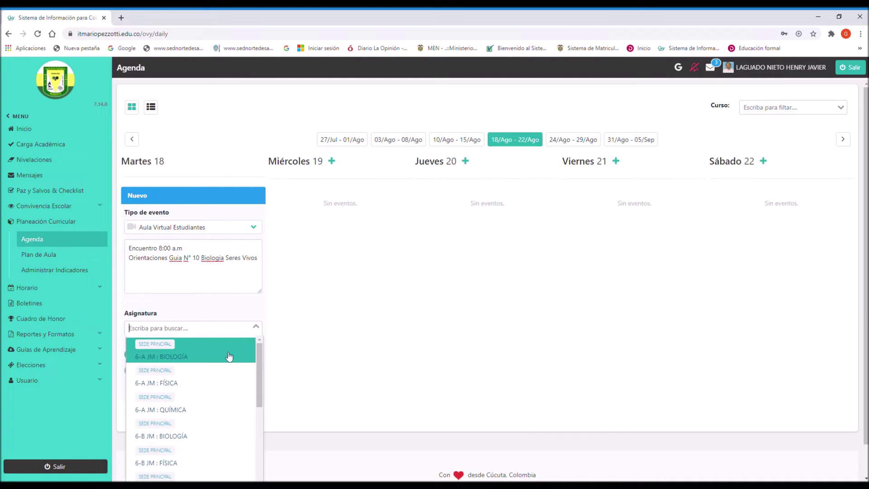
click(183, 356)
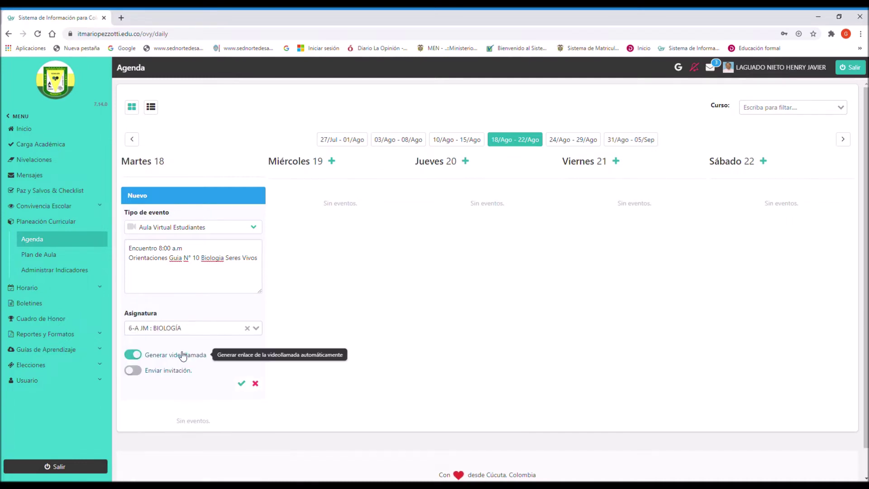
click(257, 329)
mouse_move(257, 358)
mouse_down()
mouse_move(262, 476)
mouse_move(271, 399)
mouse_move(263, 360)
mouse_up()
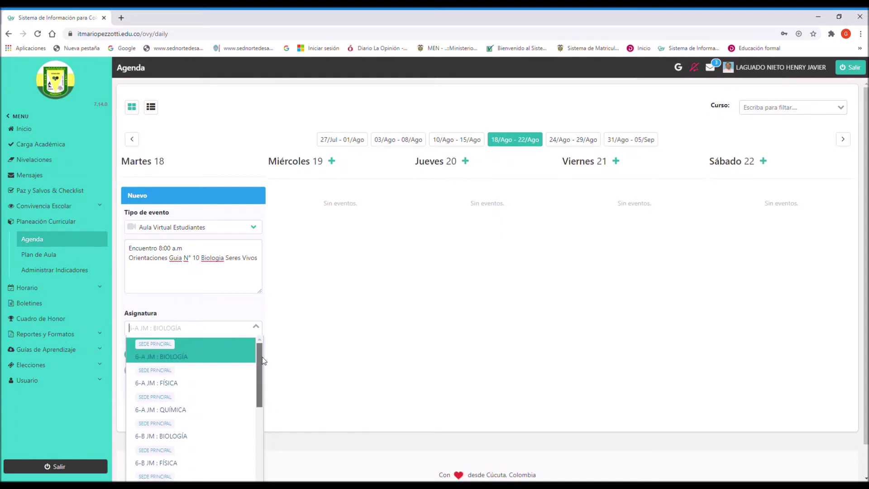
click(257, 328)
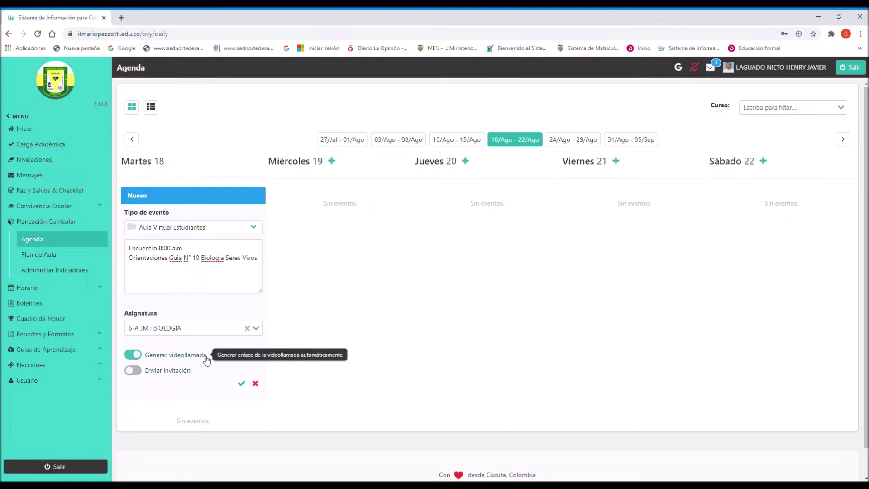
click(242, 384)
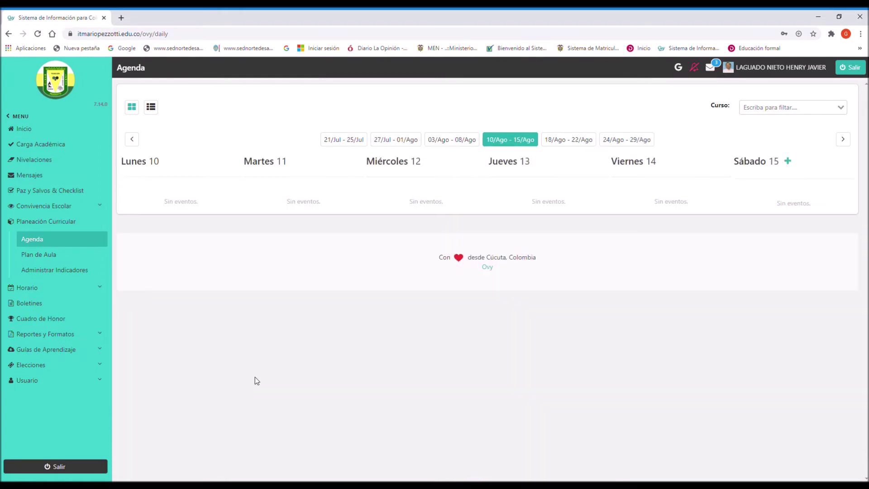
From the week 18/Ago - 22/Ago, open the 6-A JM : BIOLOGÍA event's Google Meet call with the camera off and copy its meeting link
click(563, 140)
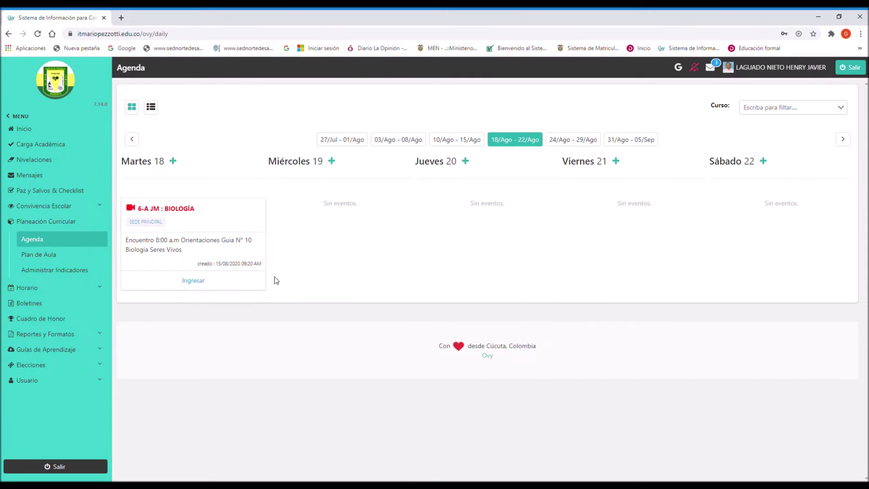
click(194, 280)
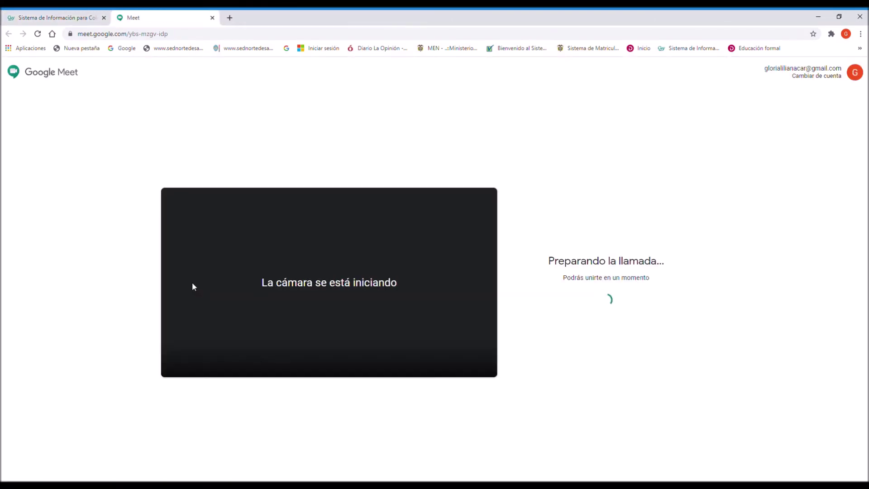
click(347, 357)
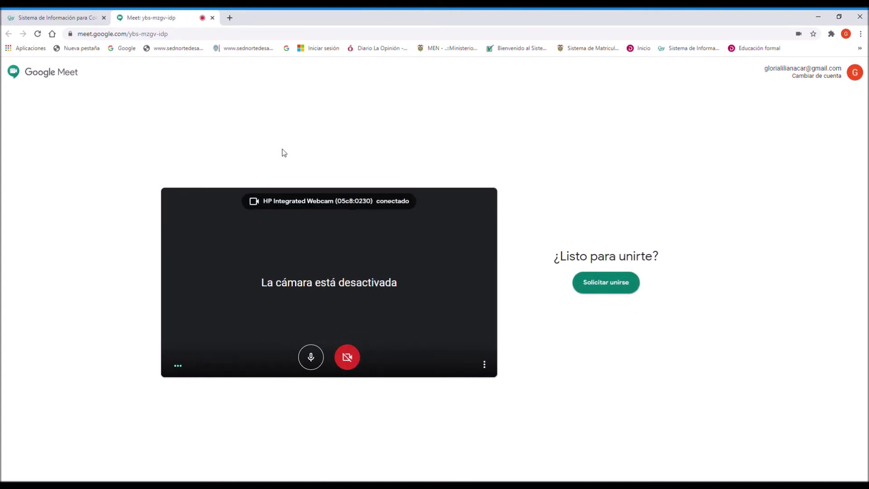
click(175, 36)
key(ctrl+c)
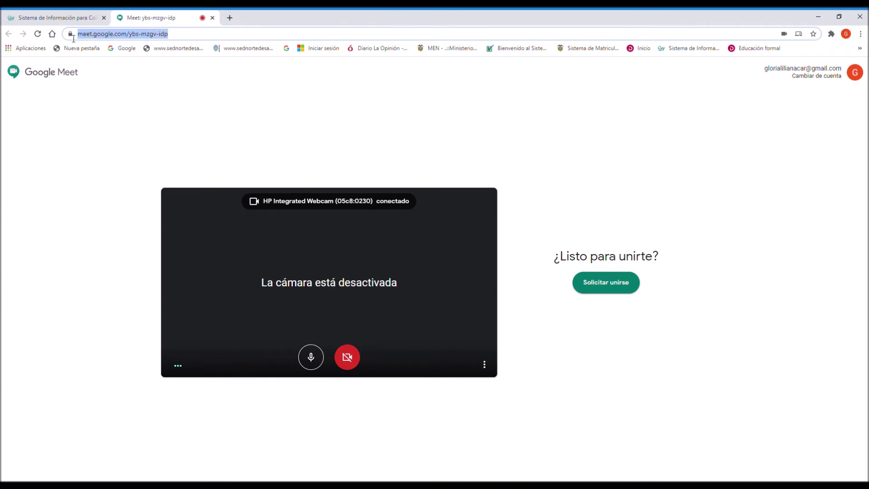
click(212, 19)
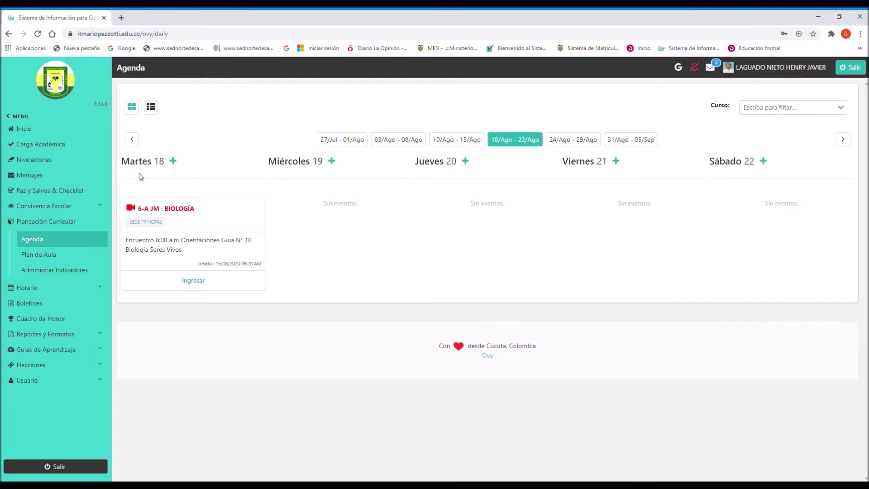
Start a second Aula Virtual Estudiantes event on Martes 18 described as "Encuentro 8:00 am" and "Oreintaciones Guia N° 10 Biologia Seres Vivos"
click(176, 163)
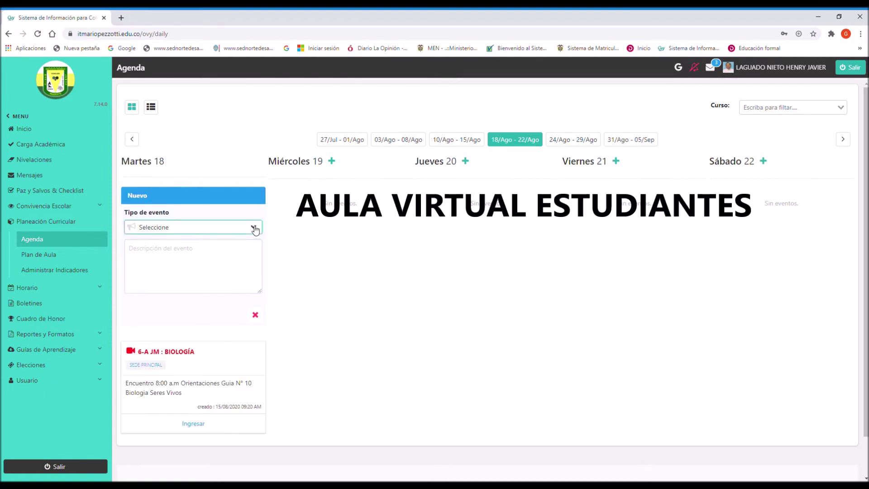
click(239, 330)
click(212, 276)
text(Encuentro 8:00)
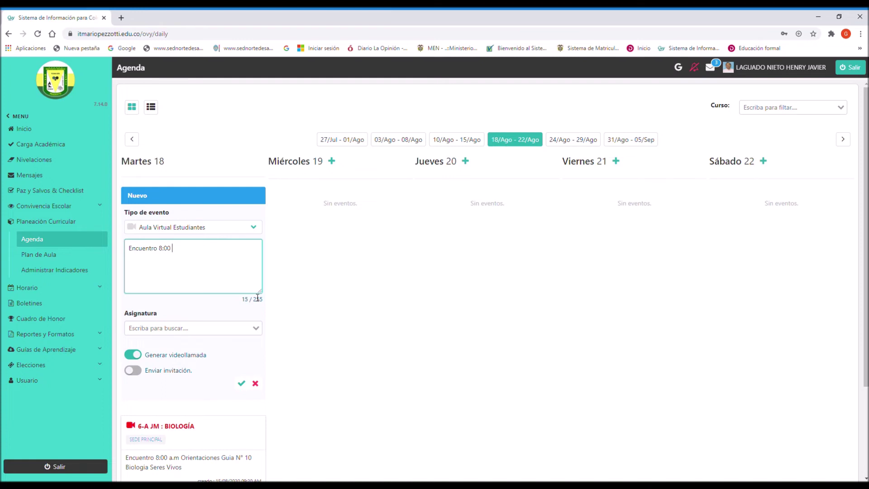
text(am)
key(Return)
text(Oreintaciones Guia N° 10 Biologia Ser)
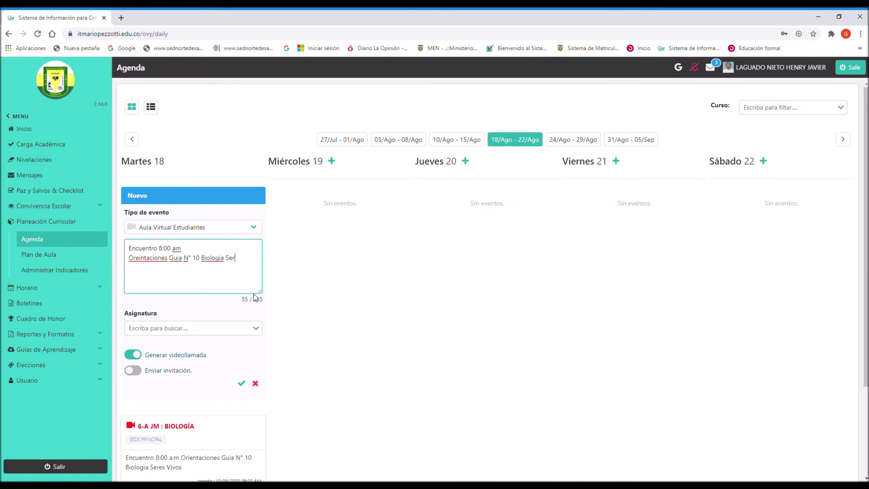
text(es Vivos)
Assign the event to 6-B JM : BIOLOGÍA and save it with the copied Meet link instead of an automatically generated video call
click(257, 330)
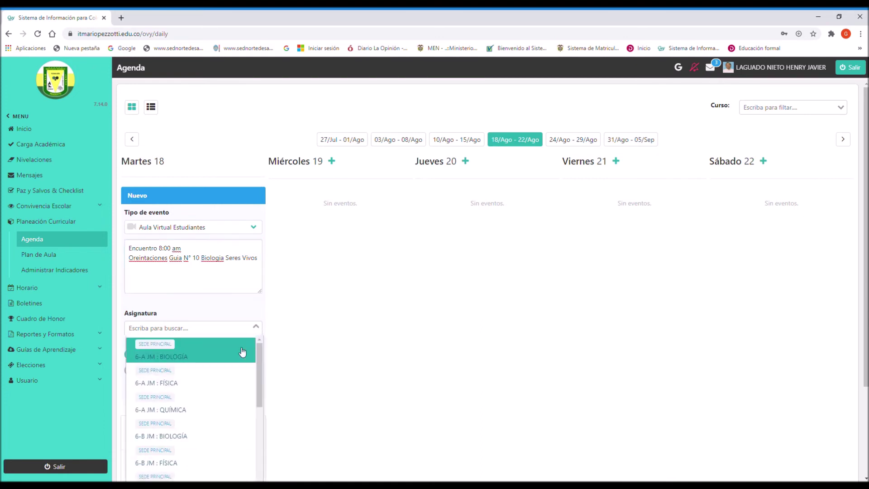
click(176, 435)
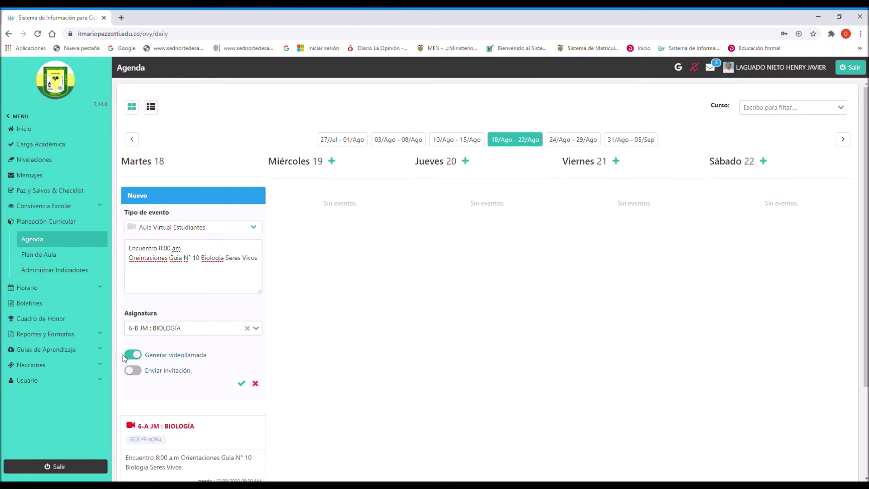
click(195, 359)
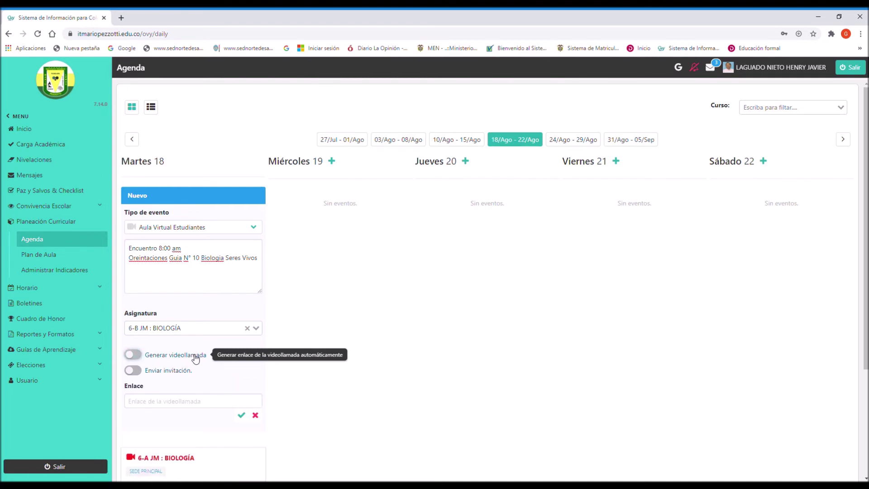
click(152, 406)
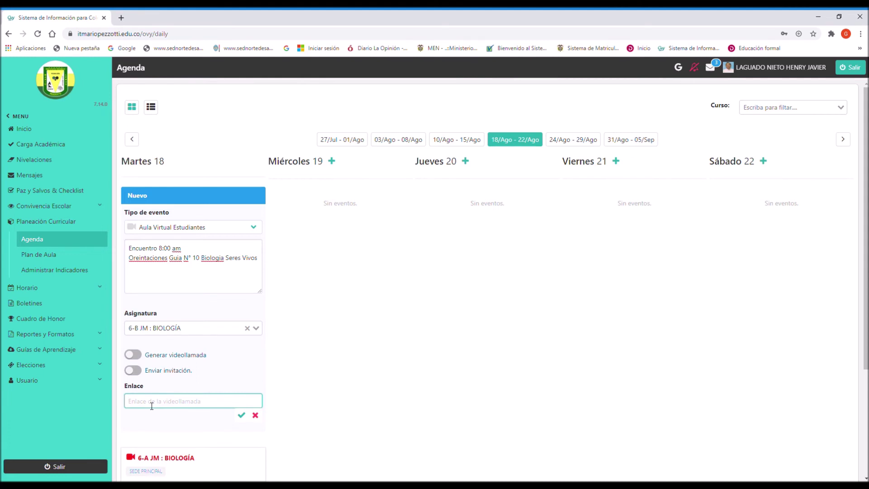
key(ctrl+v)
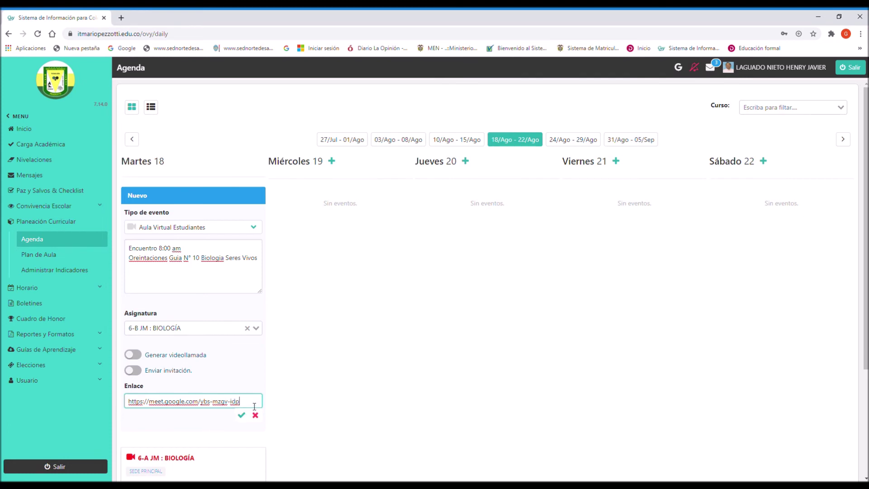
click(241, 415)
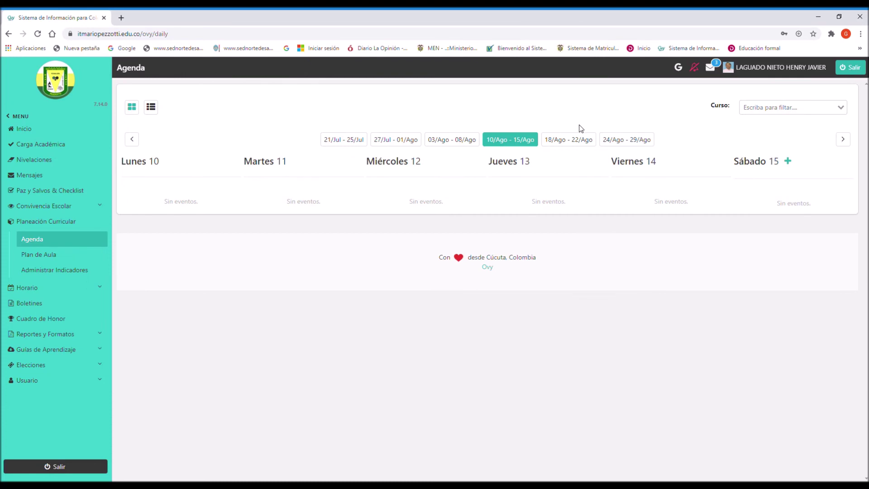
Delete the 6-A JM : BIOLOGÍA event on Martes 18 in the week 18/Ago - 22/Ago
click(566, 142)
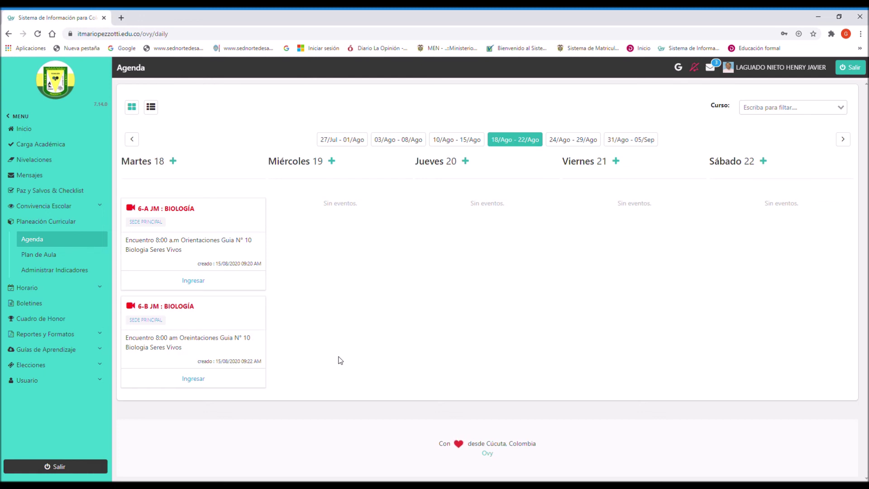
mouse_move(258, 228)
click(256, 215)
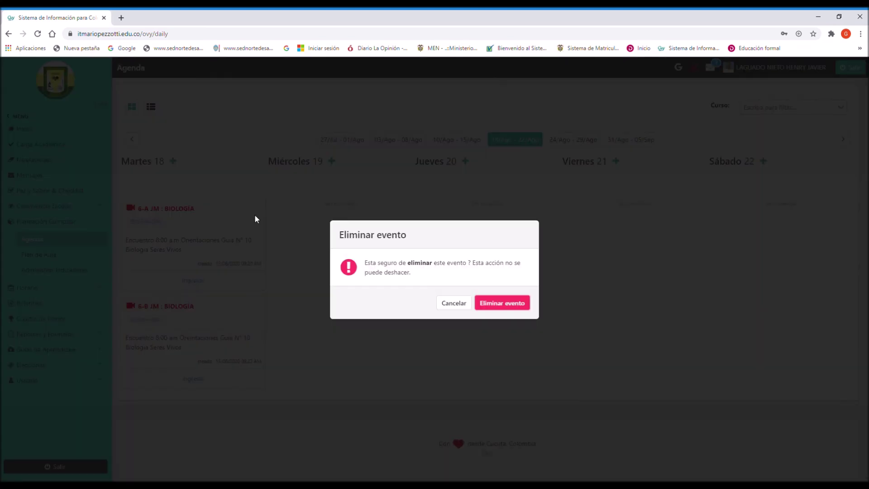
click(499, 303)
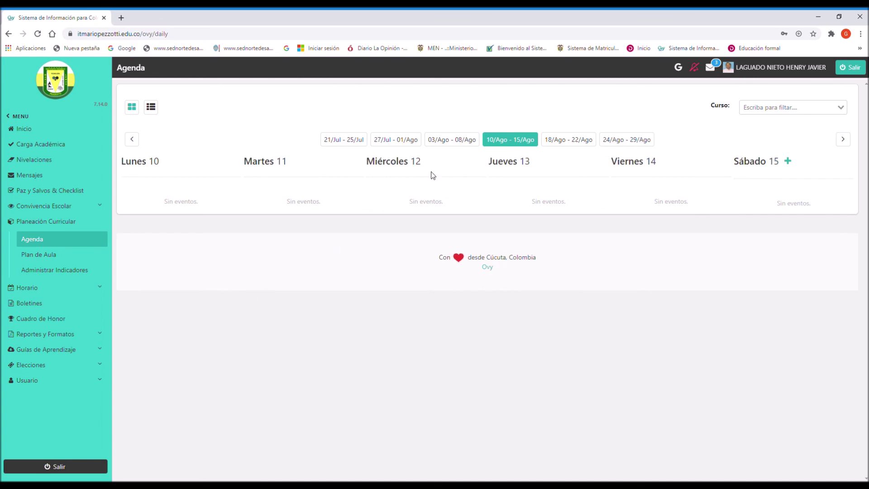
Delete the remaining 6-B JM : BIOLOGÍA event on Martes 18 in the week 18/Ago - 22/Ago
click(549, 145)
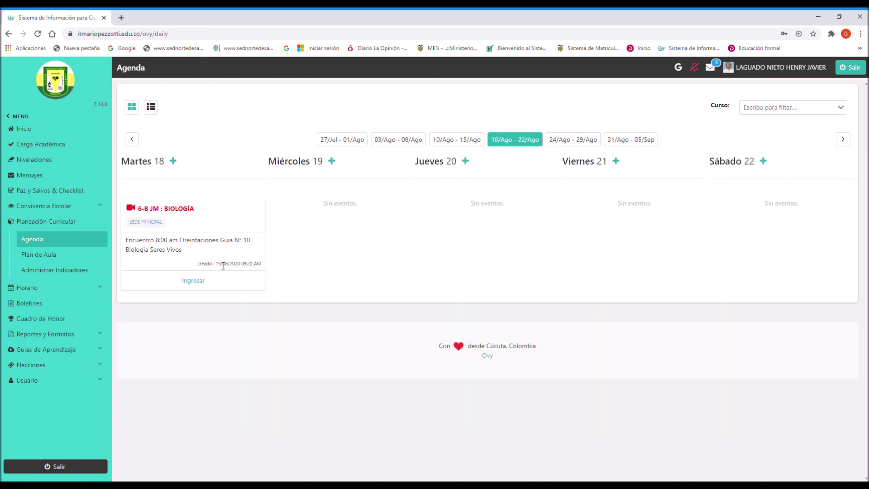
click(256, 215)
click(498, 302)
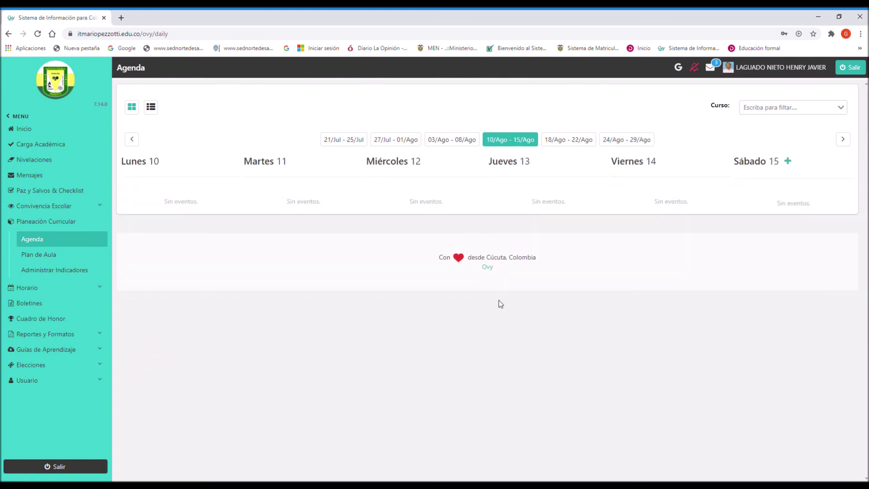